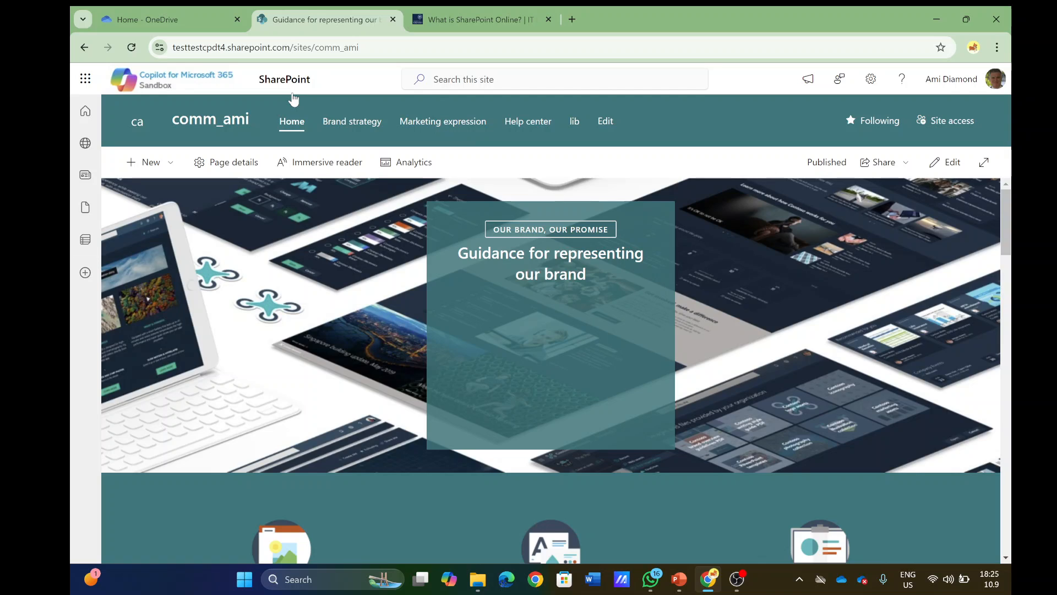
- Create a new site page from the Blank template
{"action": "left_click", "coordinate": [172, 165]}
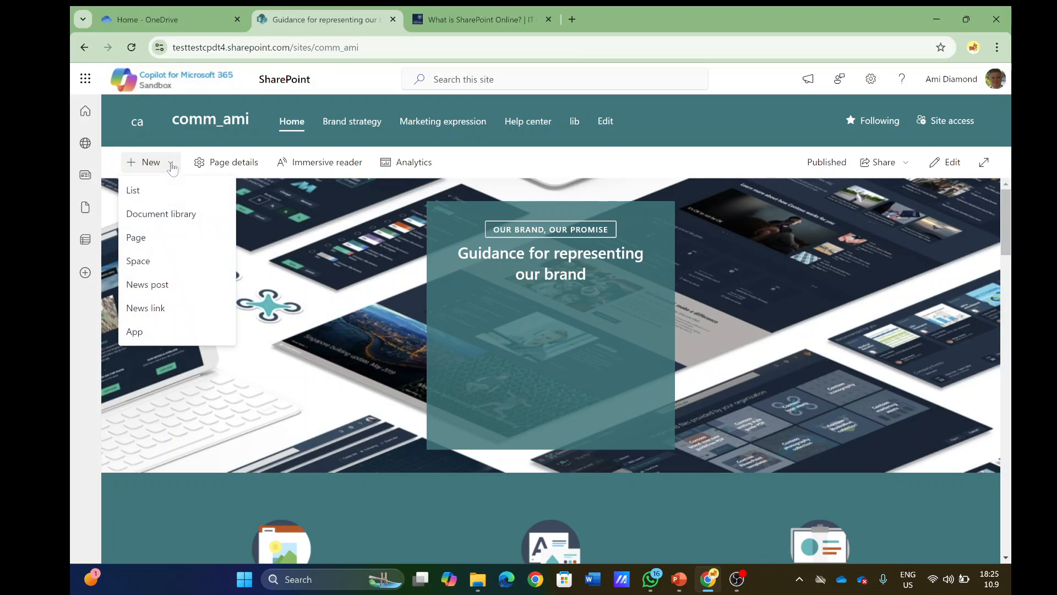
{"action": "left_click", "coordinate": [156, 239]}
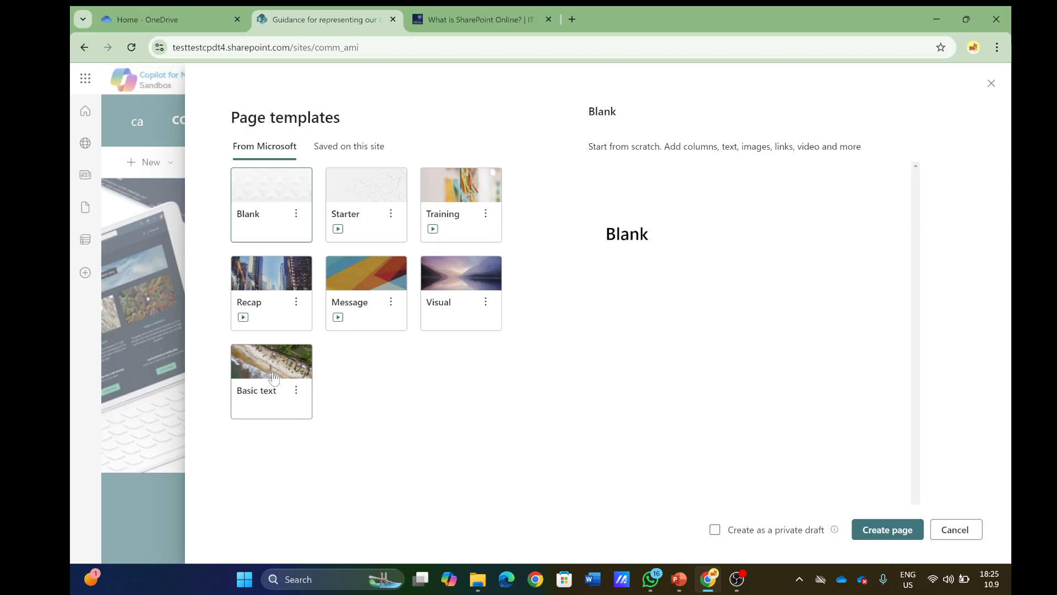
{"action": "left_click", "coordinate": [275, 373]}
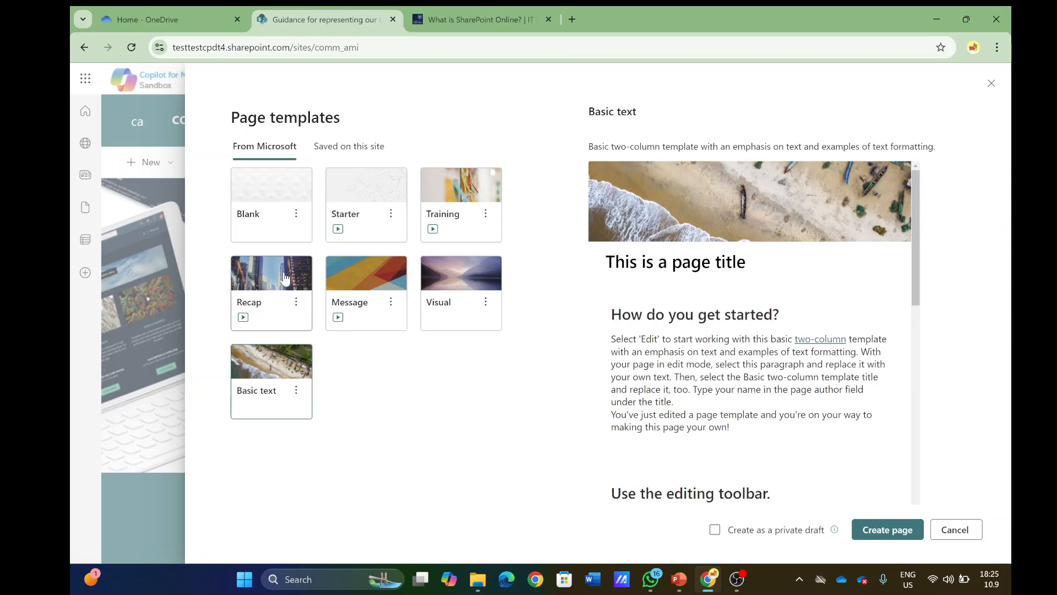
{"action": "left_click", "coordinate": [261, 197]}
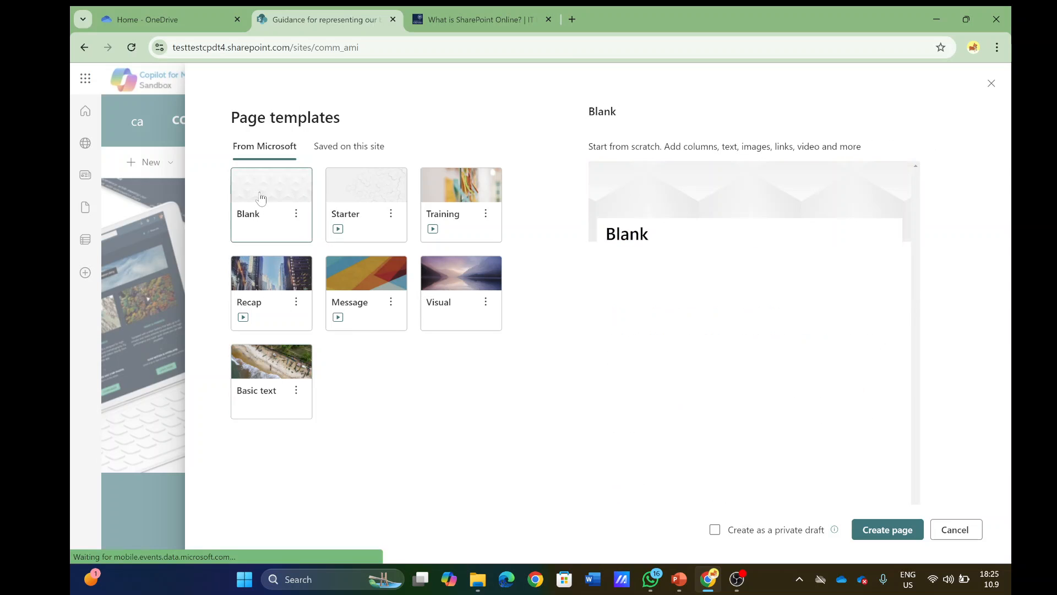
{"action": "left_click", "coordinate": [873, 529]}
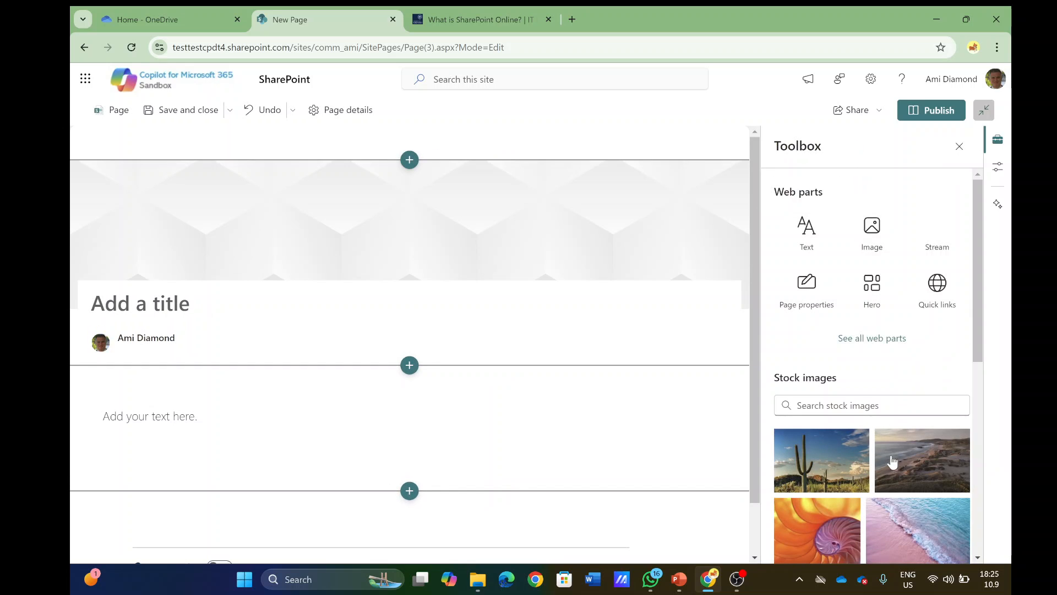
- Replace the title banner's background with the purple and orange neon-light picture from the recent images
{"action": "left_click", "coordinate": [357, 214]}
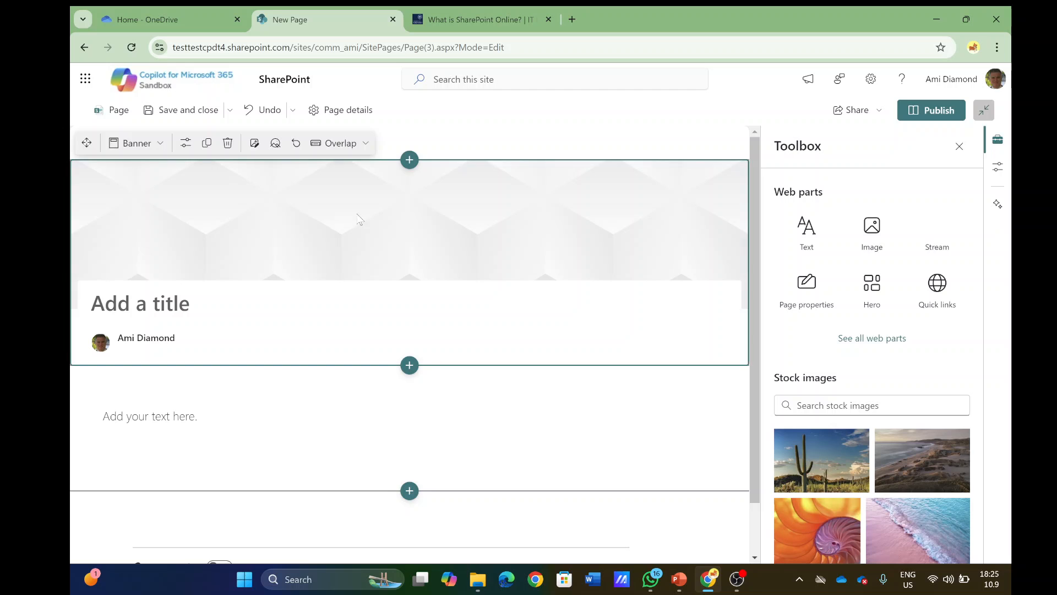
{"action": "left_click", "coordinate": [261, 144]}
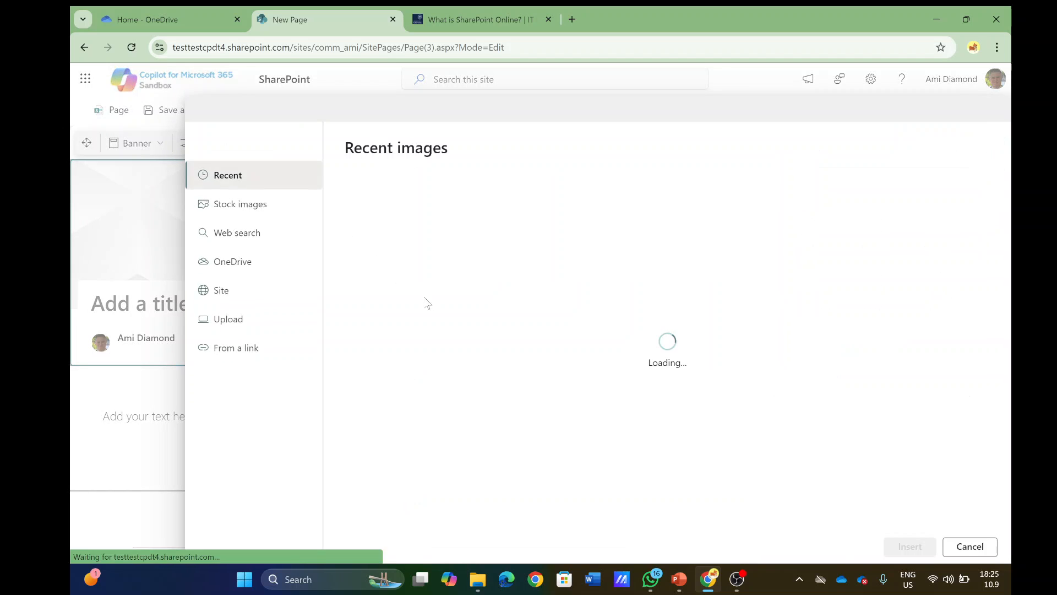
{"action": "left_click", "coordinate": [822, 209]}
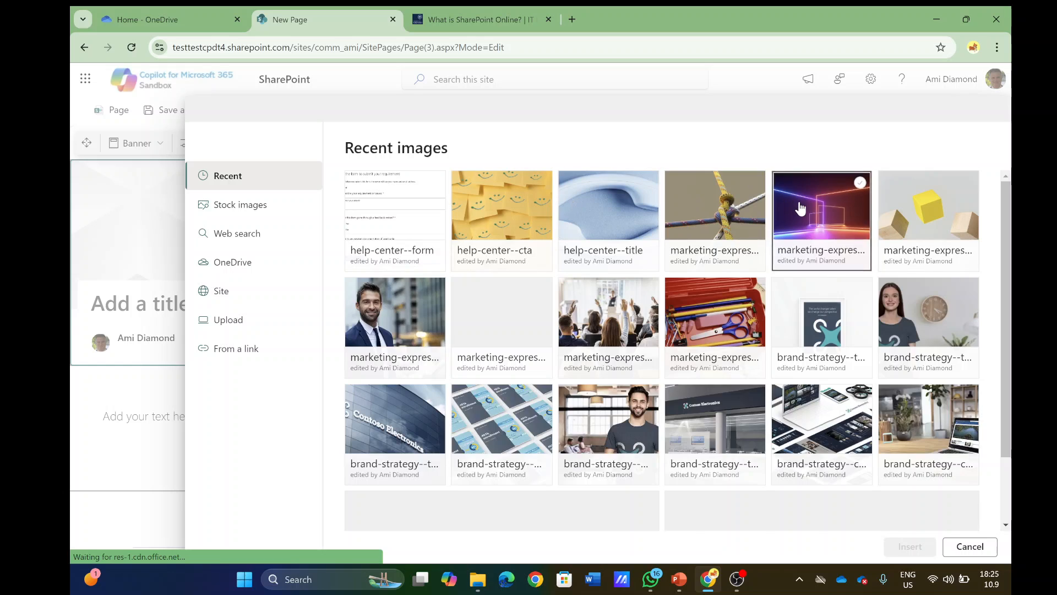
{"action": "left_click", "coordinate": [908, 546]}
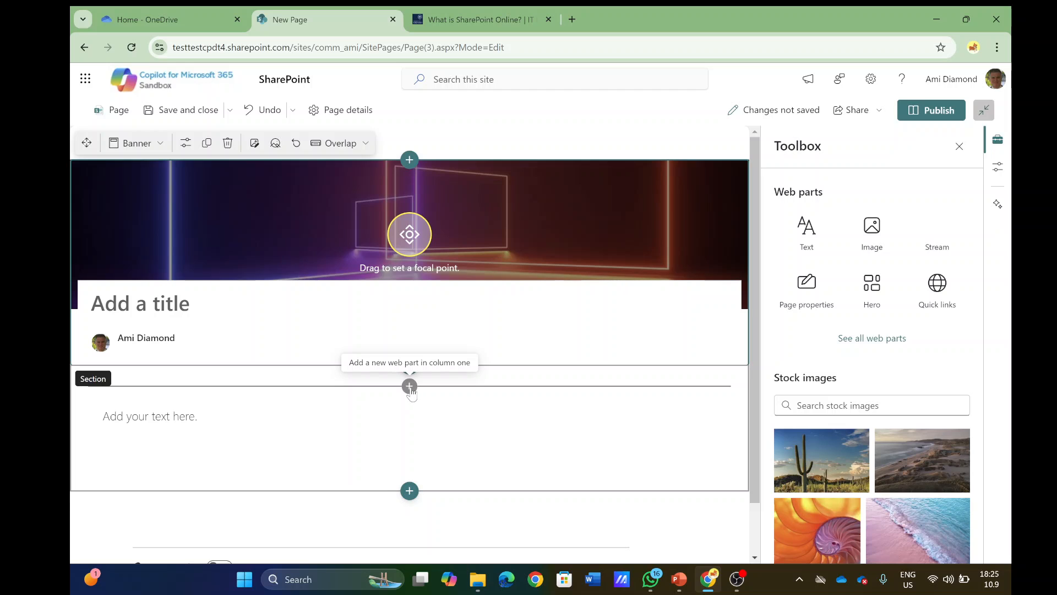
- Add a Text web part above the existing text placeholder in the section below the banner
{"action": "left_click", "coordinate": [409, 386]}
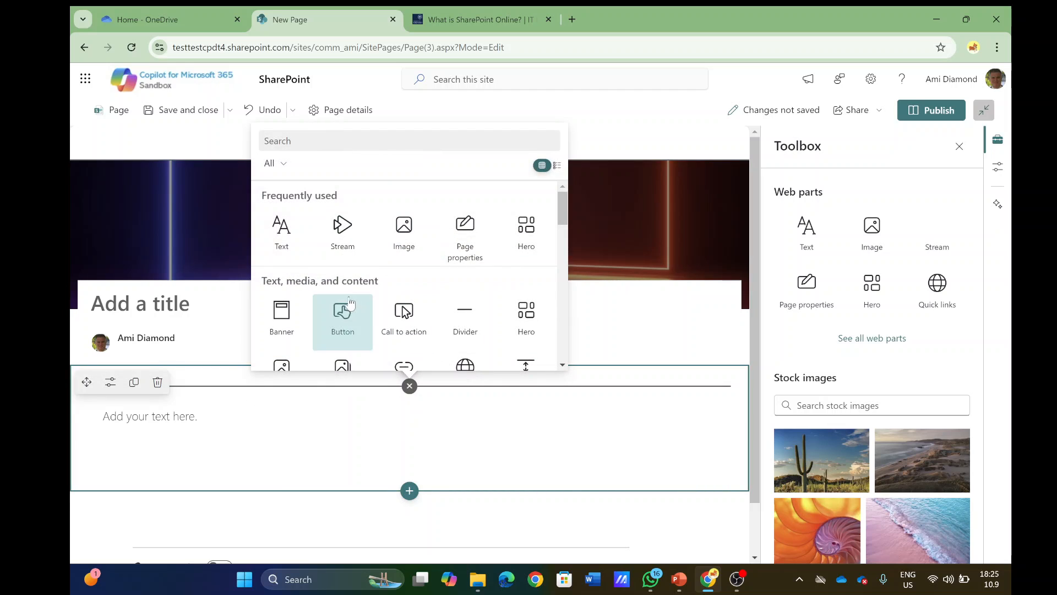
{"action": "left_click", "coordinate": [282, 234]}
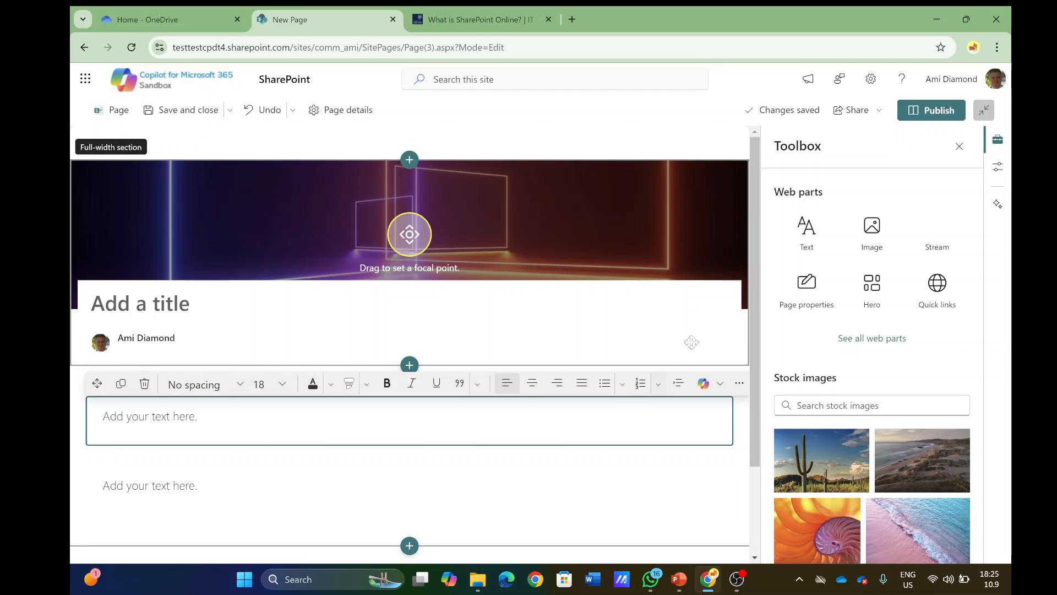
{"action": "left_click_drag", "start_coordinate": [754, 234], "coordinate": [751, 278]}
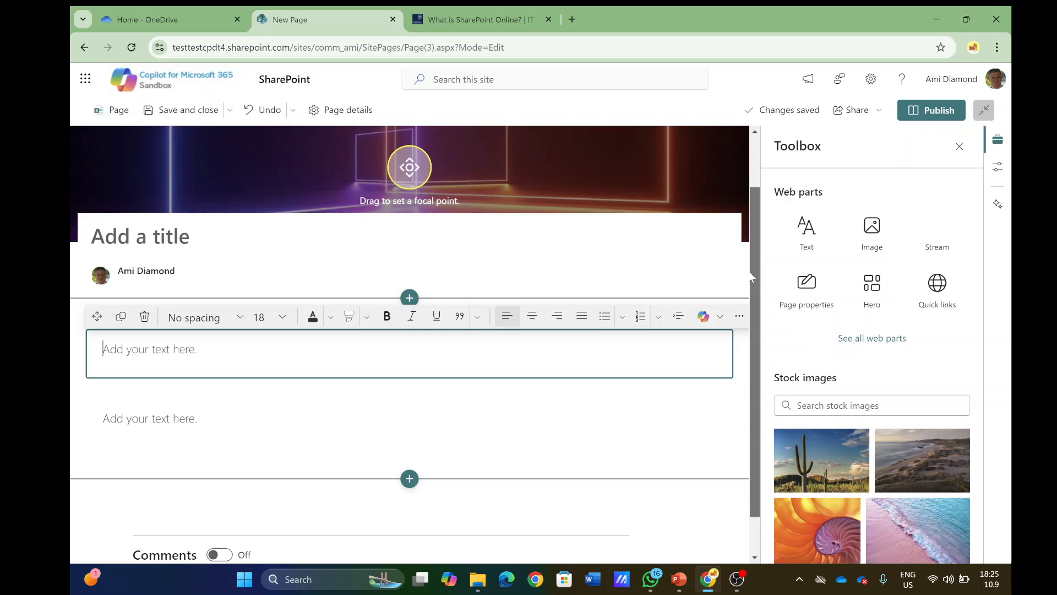
- Fill the new Text web part with the two SharePoint Online description paragraphs selected on the Oxford IT help page
{"action": "left_click", "coordinate": [721, 318]}
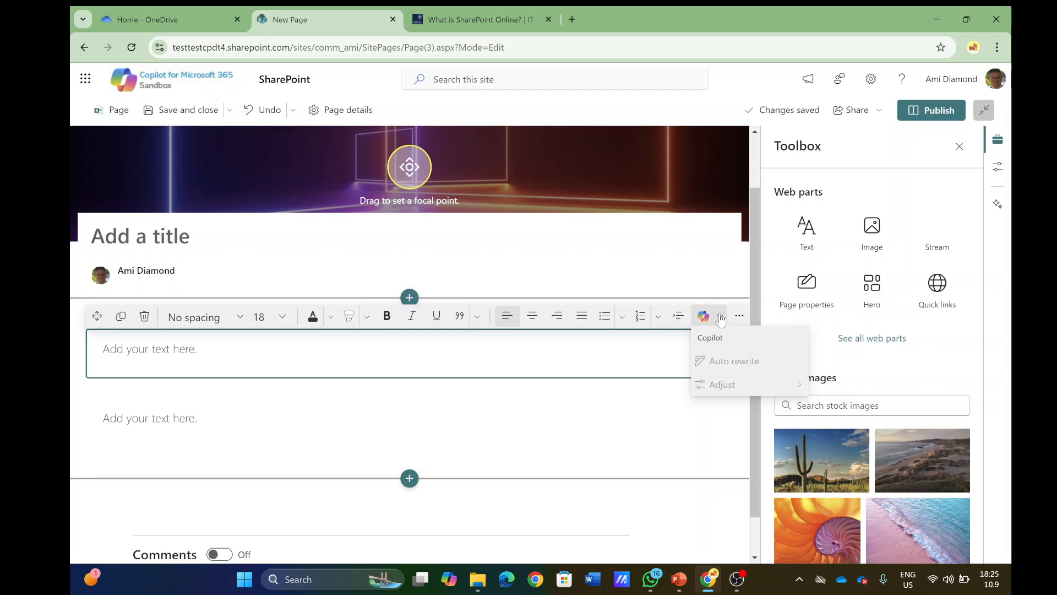
{"action": "left_click", "coordinate": [472, 22]}
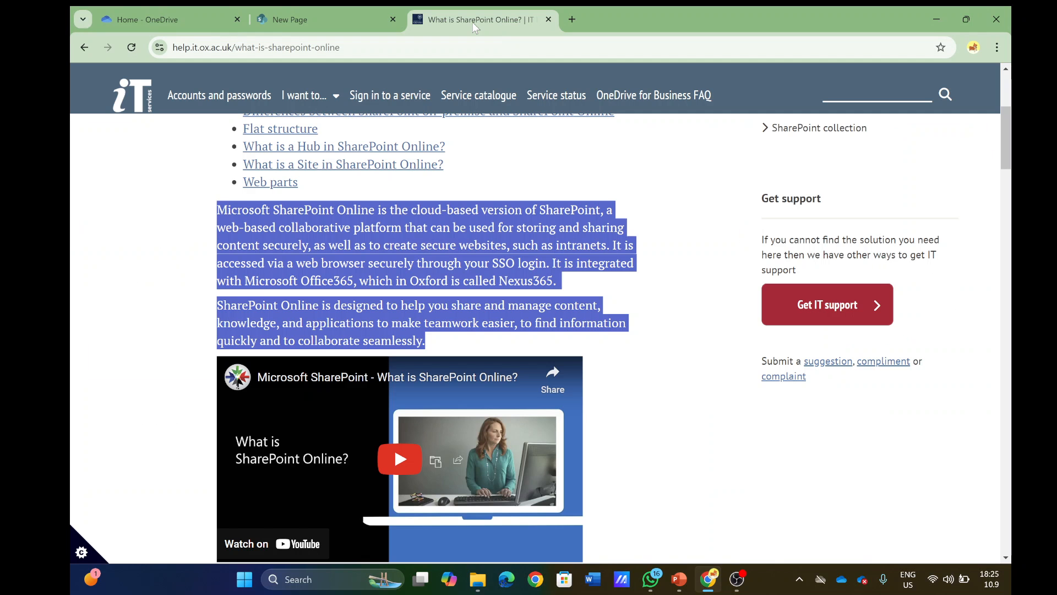
{"action": "left_click", "coordinate": [331, 18]}
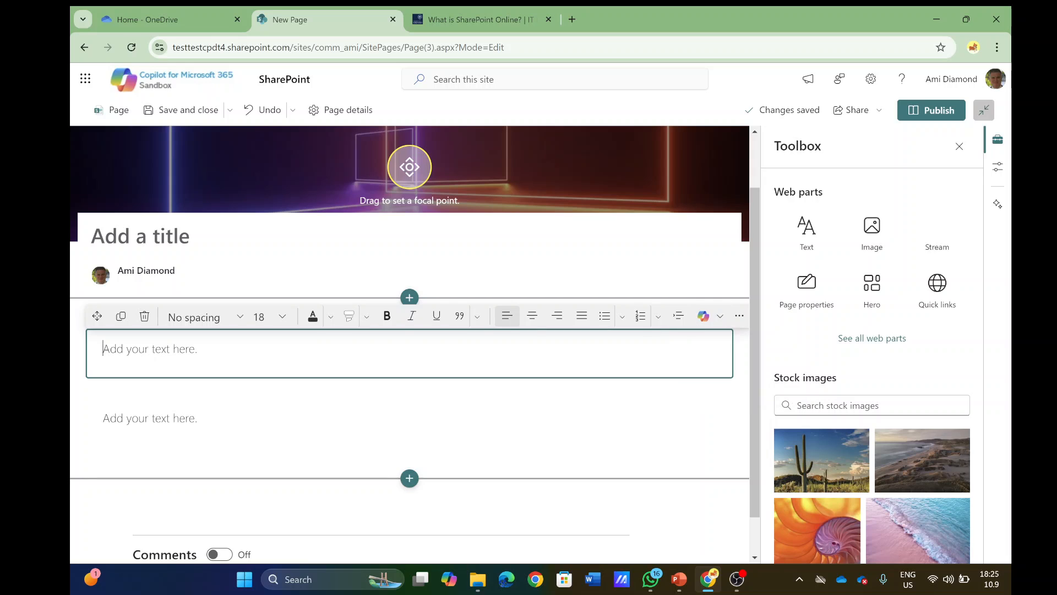
{"action": "type", "text": "Microsoft SharePoint Online is the cloud-based version of SharePoint, a web-based collaborative platform that can be used for storing and sharing content securely, as well as to create secure websites, such as intranets. It is accessed via a web browser securely through your SSO login. It is integrated with Microsoft Office365, which in Oxford is called Nexus365. SharePoint Online is designed to help you share and manage content, knowledge, and applications to make teamwork easier, to find information quickly and to collaborate seamlessly."}
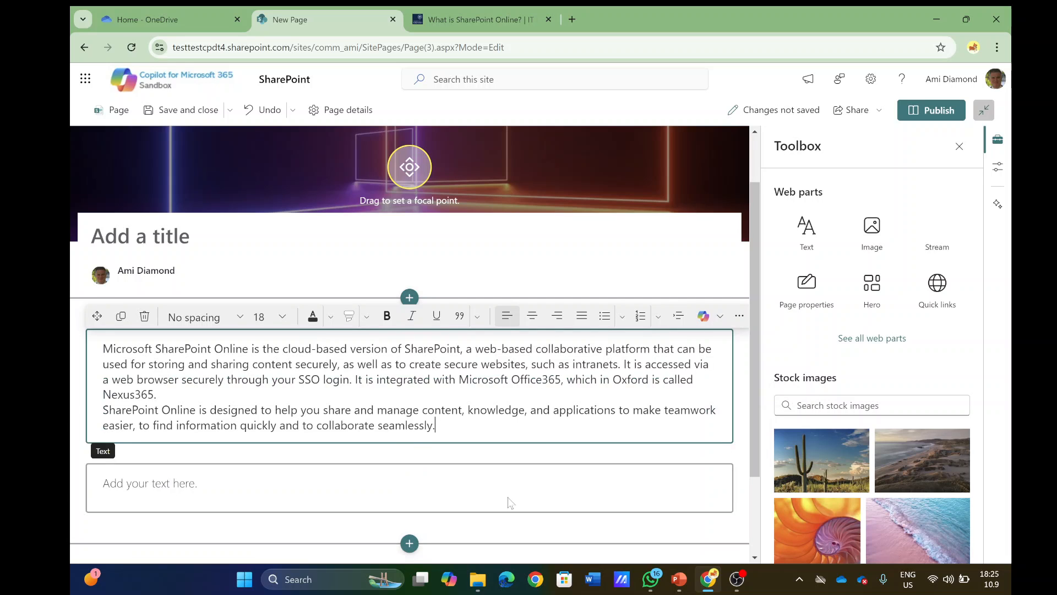
- Try replacing the description with Copilot's third auto-rewrite suggestion and undo the replacement
{"action": "left_click", "coordinate": [719, 318]}
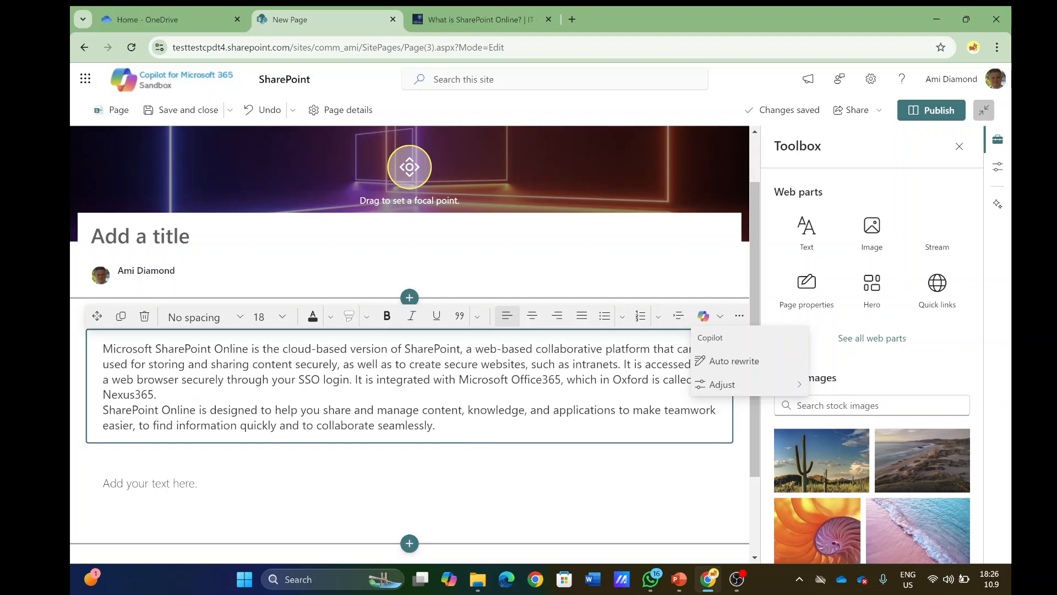
{"action": "left_click", "coordinate": [725, 363]}
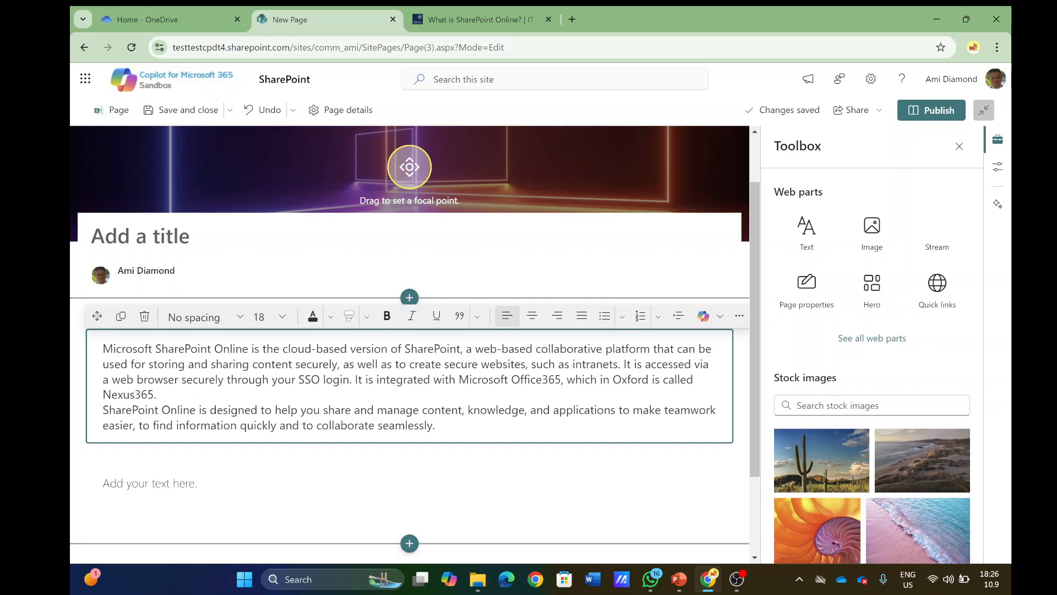
{"action": "left_click", "coordinate": [720, 318]}
{"action": "left_click", "coordinate": [732, 361]}
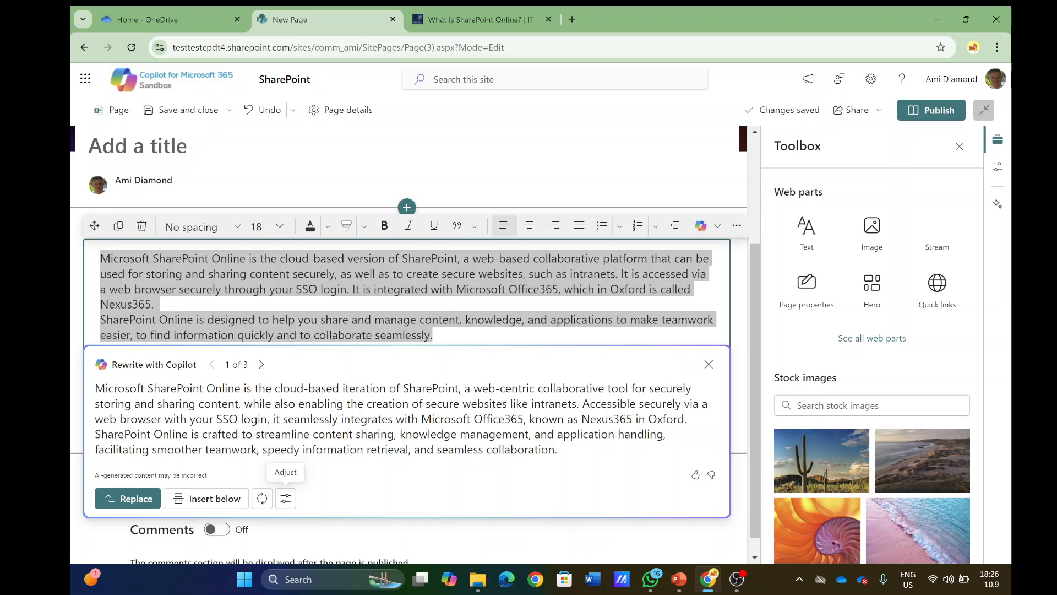
{"action": "left_click", "coordinate": [262, 365]}
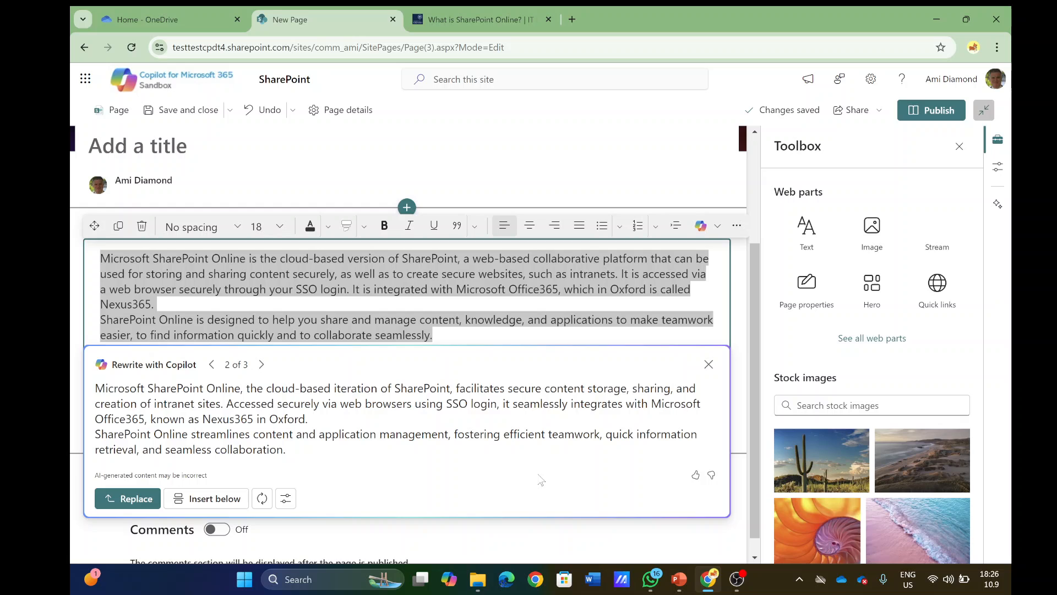
{"action": "left_click", "coordinate": [261, 364]}
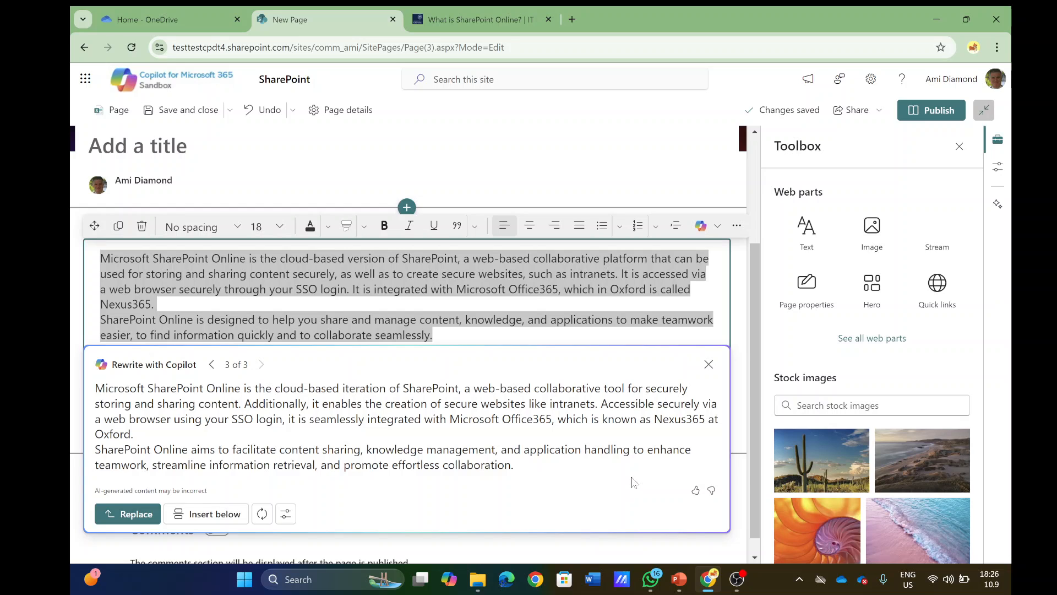
{"action": "left_click", "coordinate": [131, 514]}
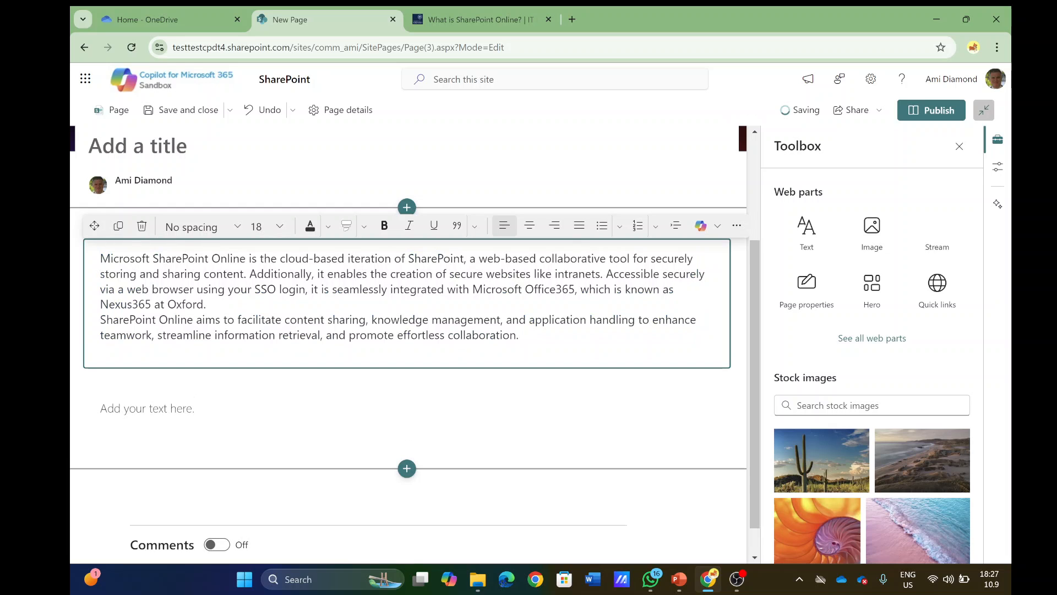
{"action": "key", "text": "ctrl+z"}
{"action": "key", "text": "ctrl+z"}
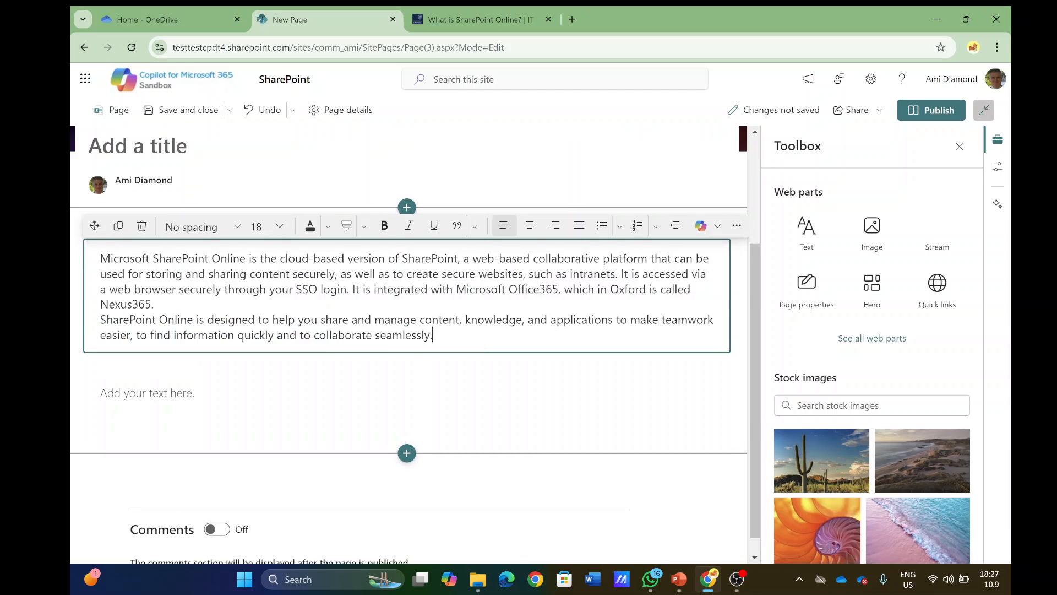
- Insert a longer Copilot version of the description below the original and delete the inserted text
{"action": "left_click", "coordinate": [736, 226]}
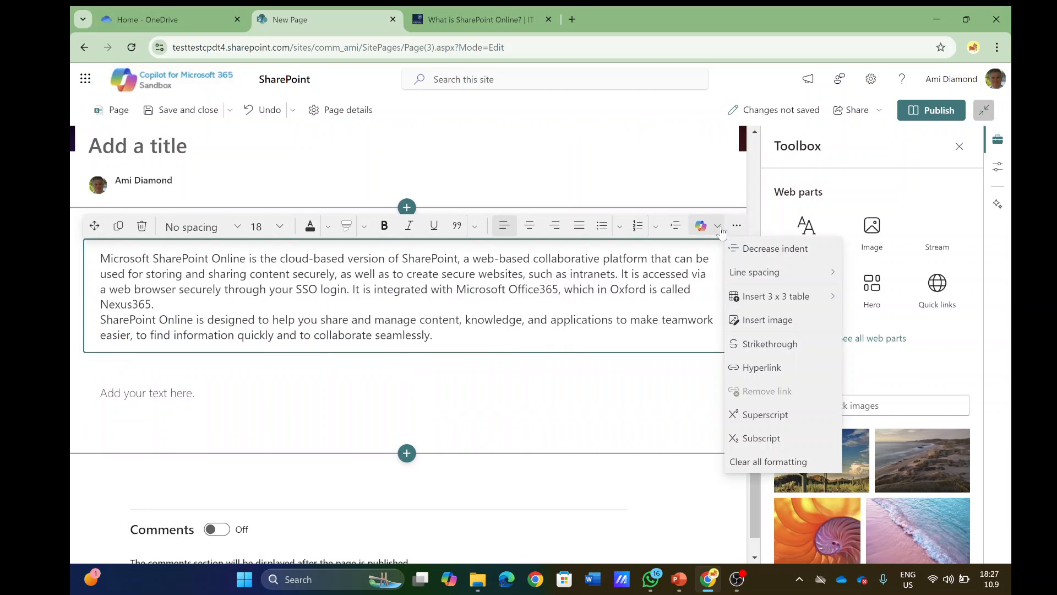
{"action": "left_click", "coordinate": [701, 226]}
{"action": "mouse_move", "coordinate": [722, 296]}
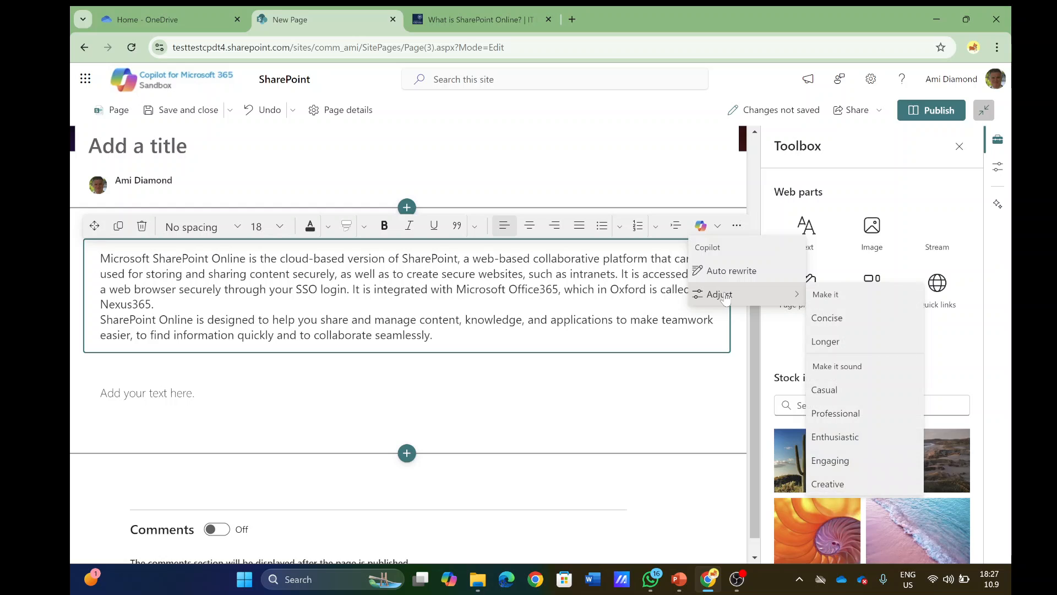
{"action": "left_click", "coordinate": [851, 340]}
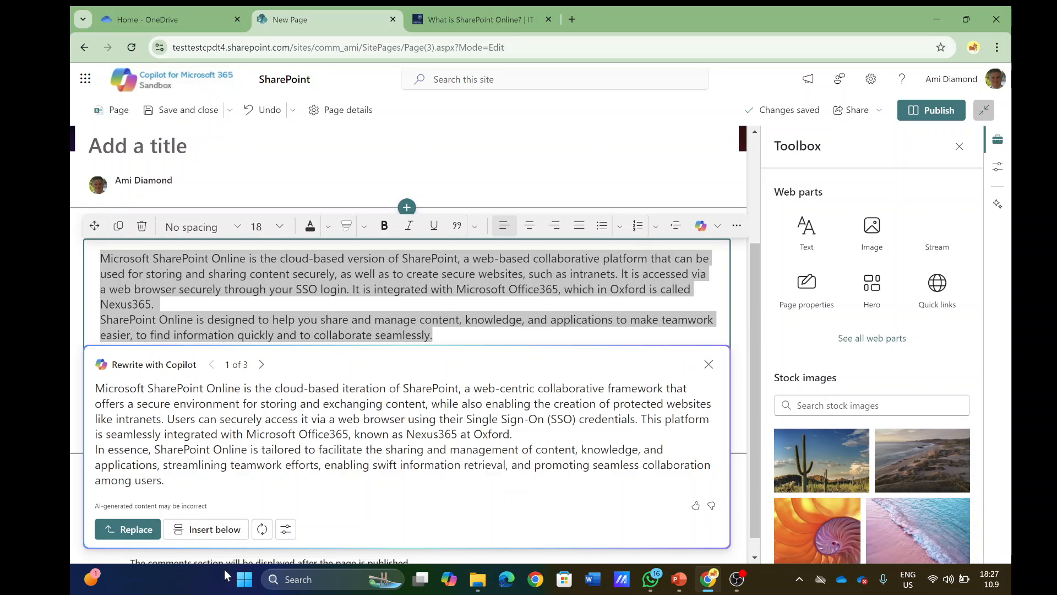
{"action": "left_click", "coordinate": [234, 530]}
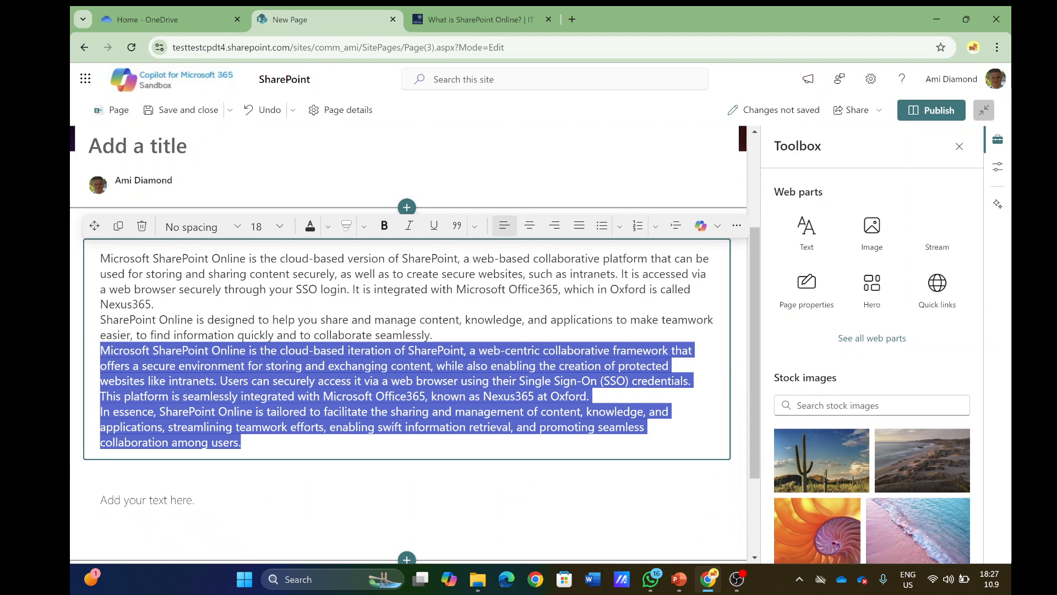
{"action": "key", "text": "Delete"}
- Generate a casual-sounding Copilot rewrite of the description and regenerate it for another version
{"action": "left_click", "coordinate": [717, 227]}
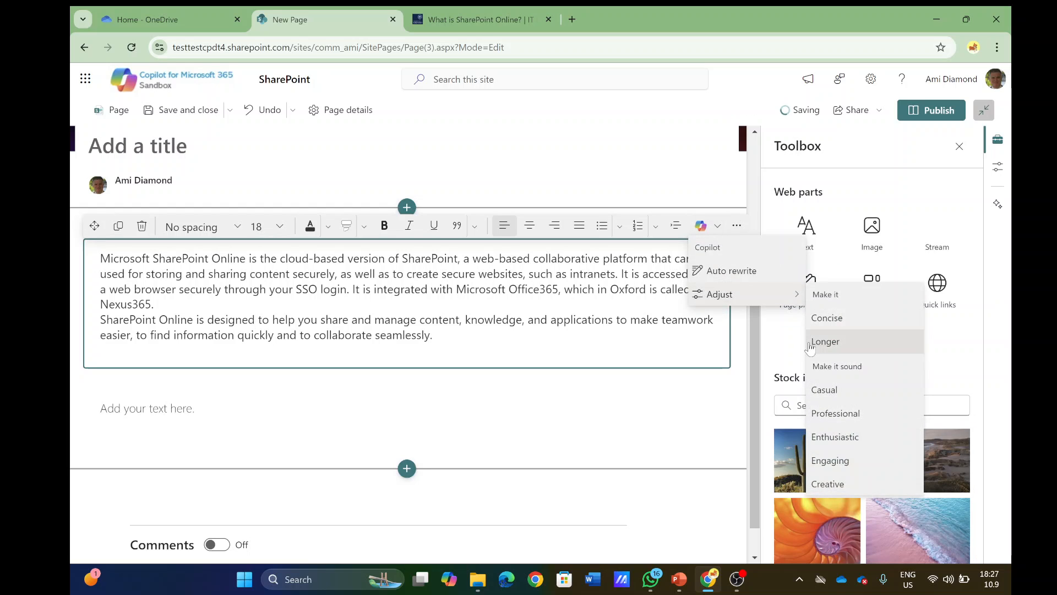
{"action": "left_click", "coordinate": [867, 388]}
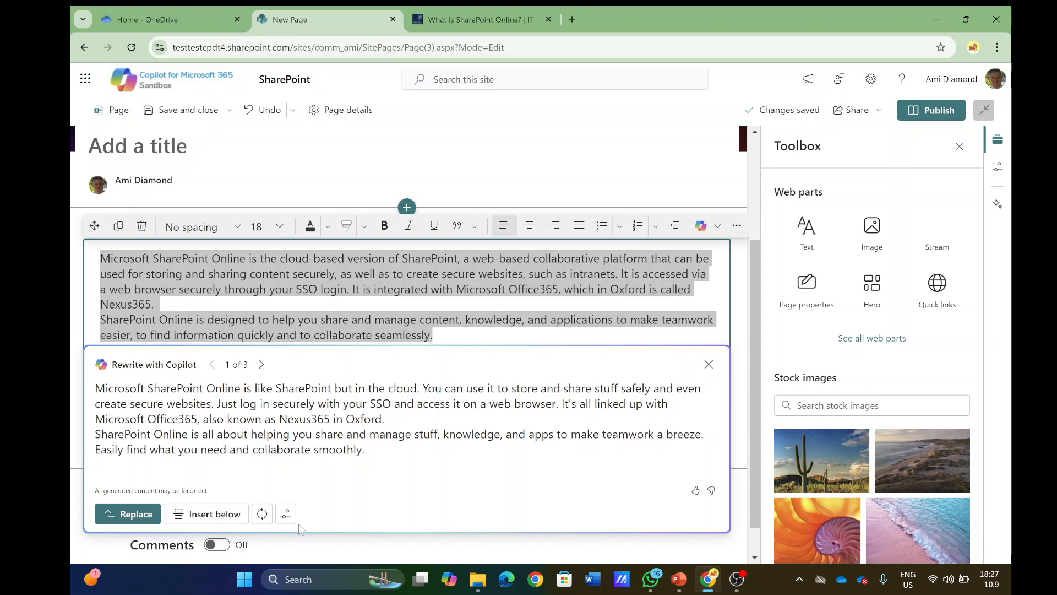
{"action": "left_click", "coordinate": [262, 513]}
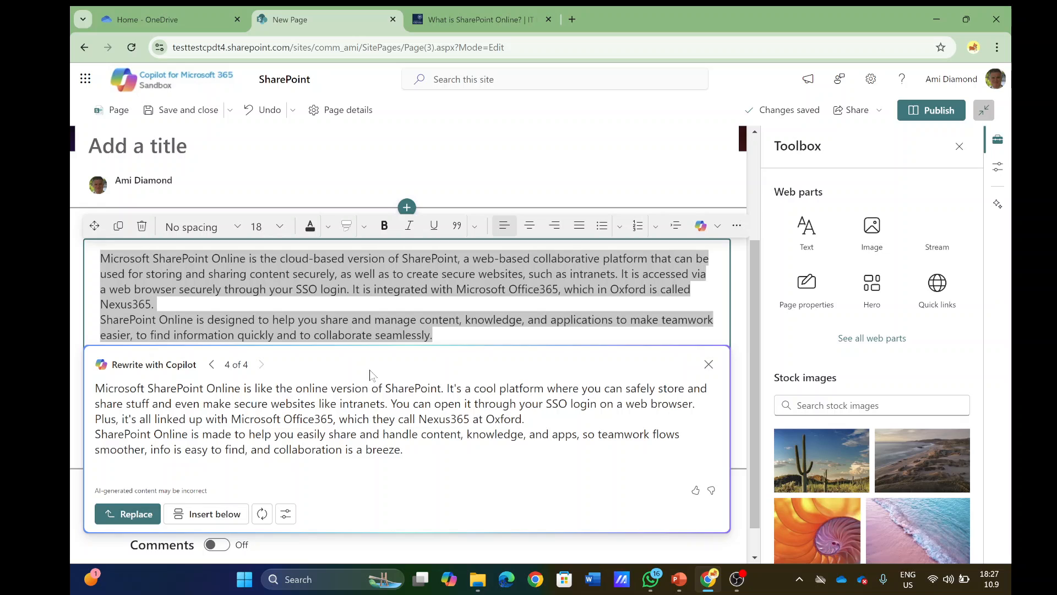
- Adjust the Copilot rewrite to sound professional and generate another version that sounds engaging
{"action": "left_click", "coordinate": [285, 514]}
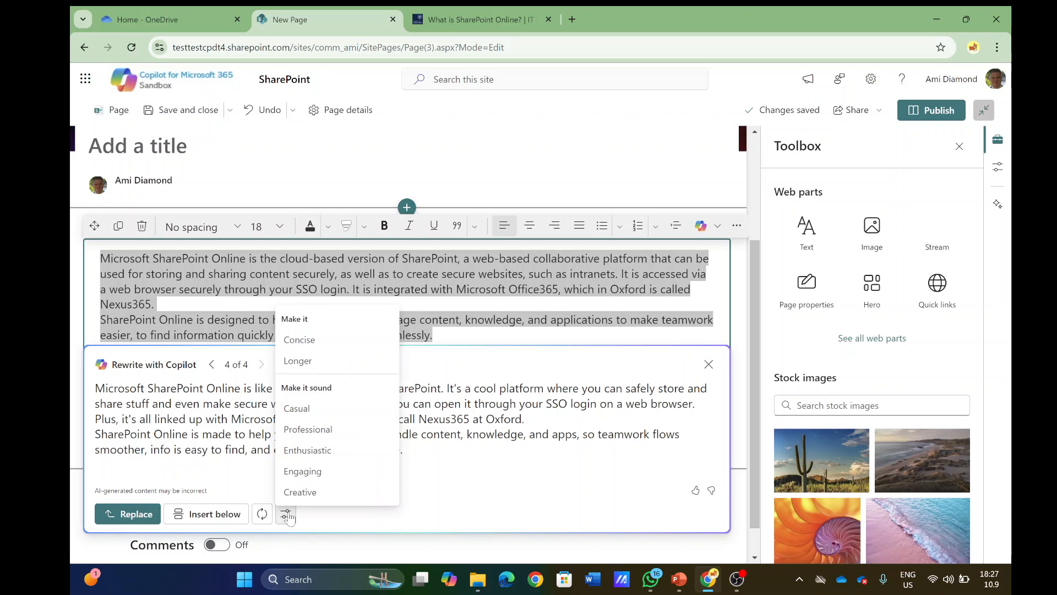
{"action": "left_click", "coordinate": [359, 437]}
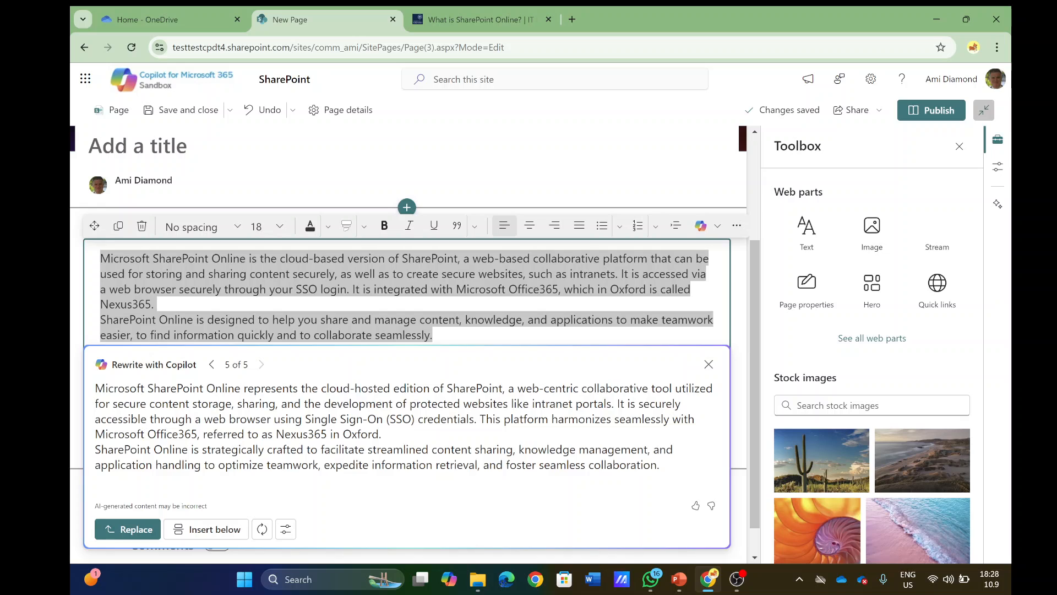
{"action": "left_click", "coordinate": [285, 528]}
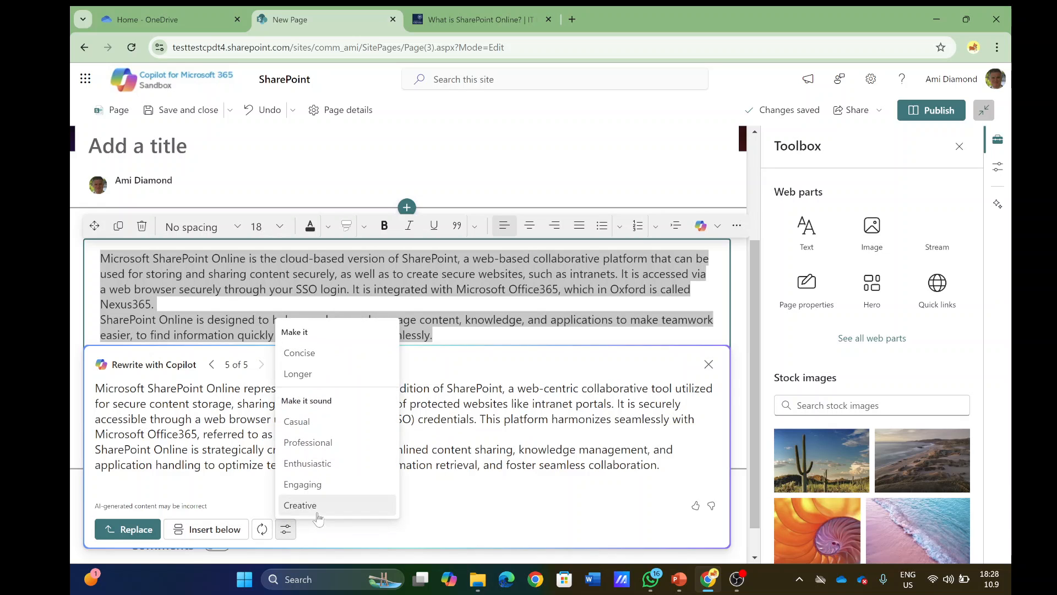
{"action": "left_click", "coordinate": [372, 487]}
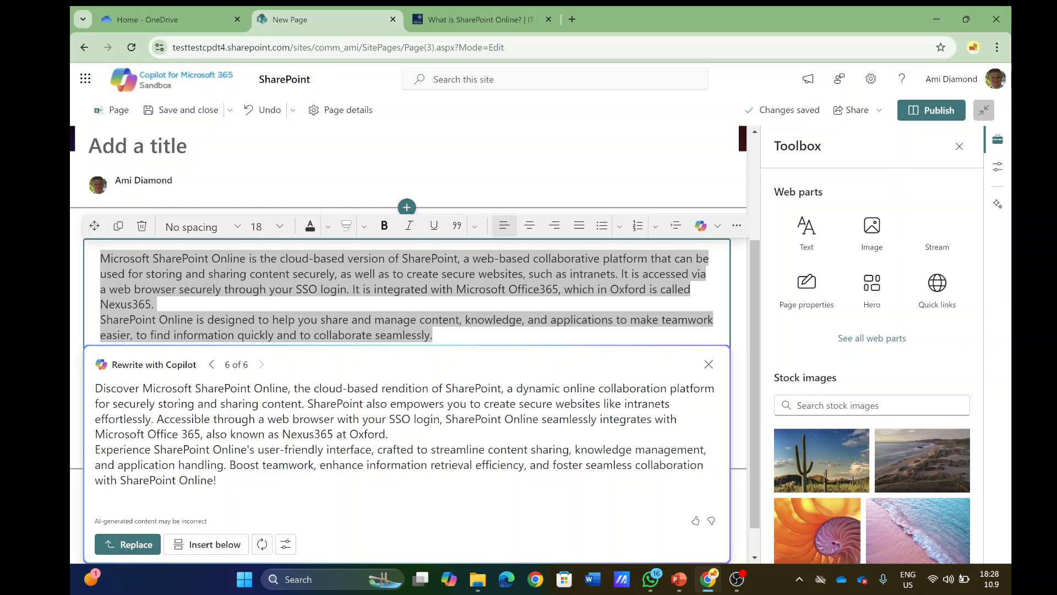
- Adjust the Copilot rewrite to sound creative and replace the description with that version
{"action": "left_click", "coordinate": [286, 544]}
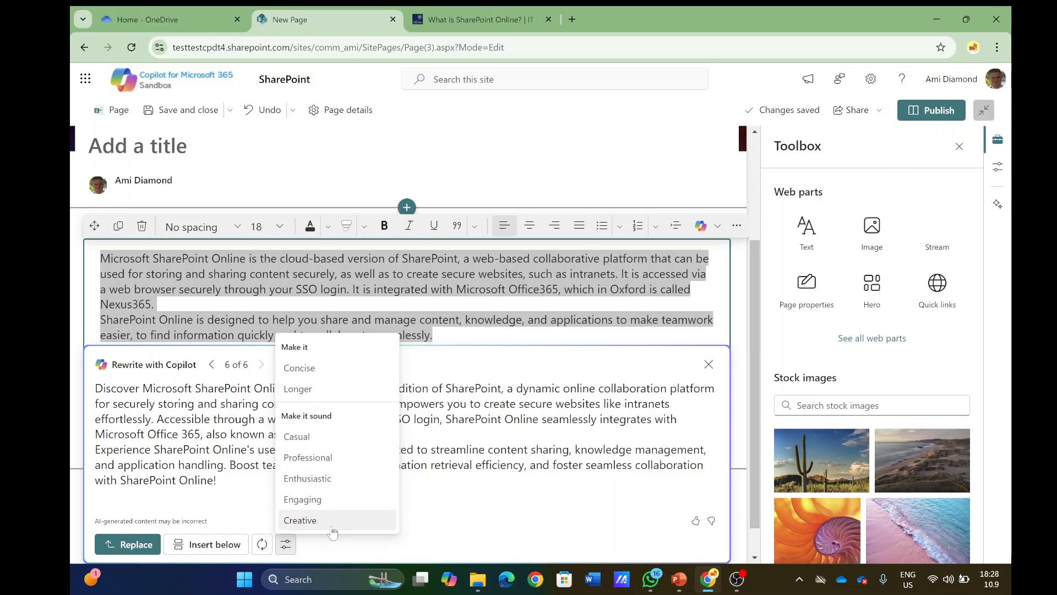
{"action": "left_click", "coordinate": [300, 520]}
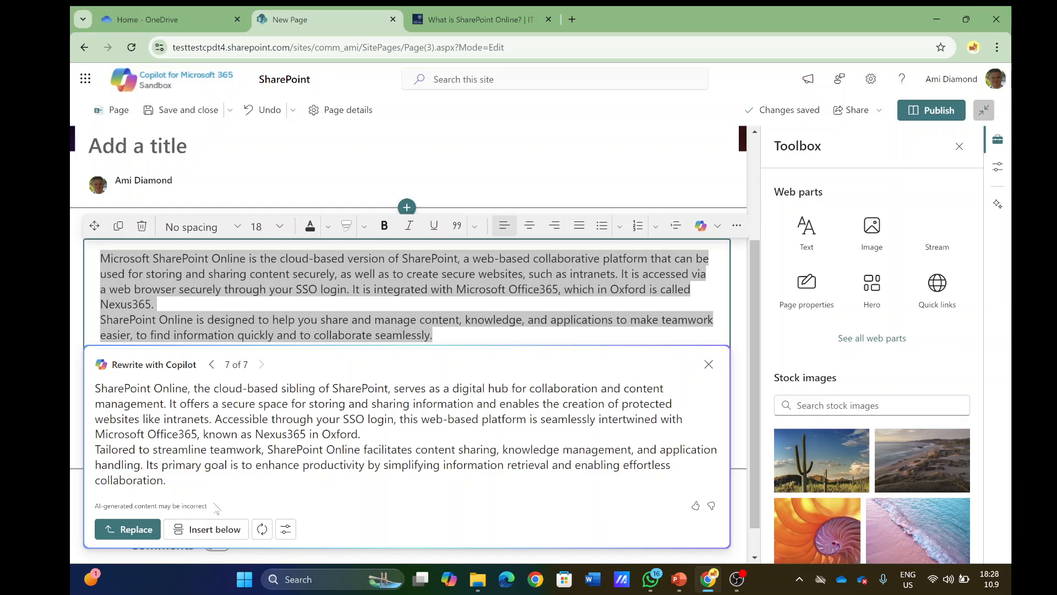
{"action": "left_click", "coordinate": [134, 529]}
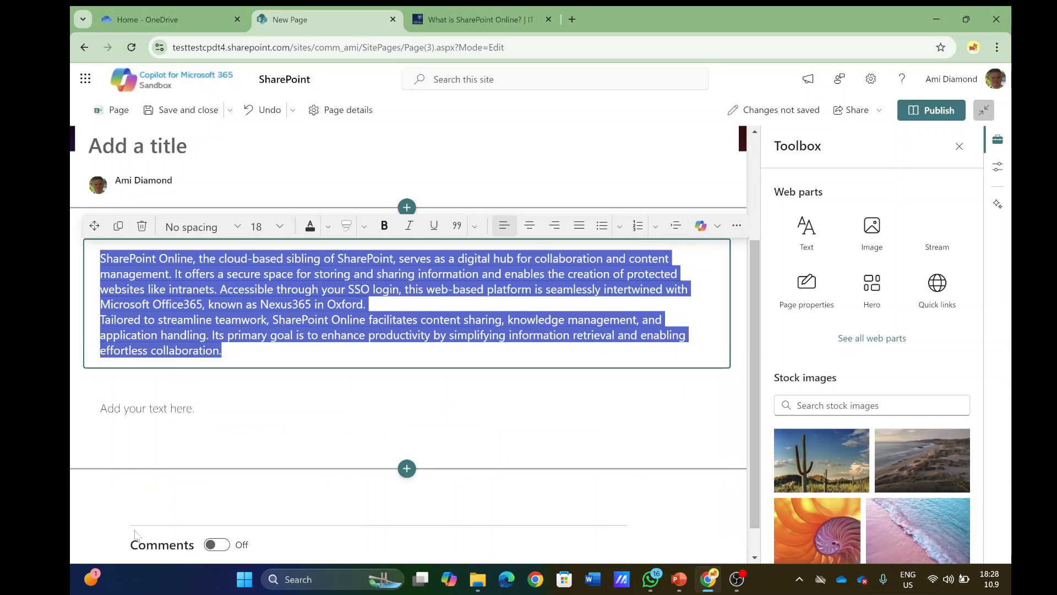